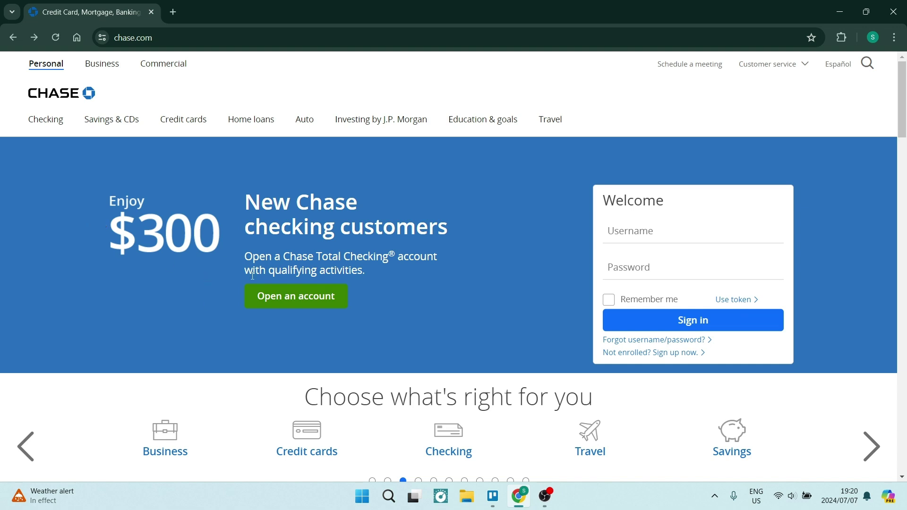
{"action": "scroll", "coordinate": [252, 280], "scroll_direction": "down", "scroll_amount": 1}
{"action": "scroll", "coordinate": [252, 280], "scroll_direction": "down", "scroll_amount": 1}
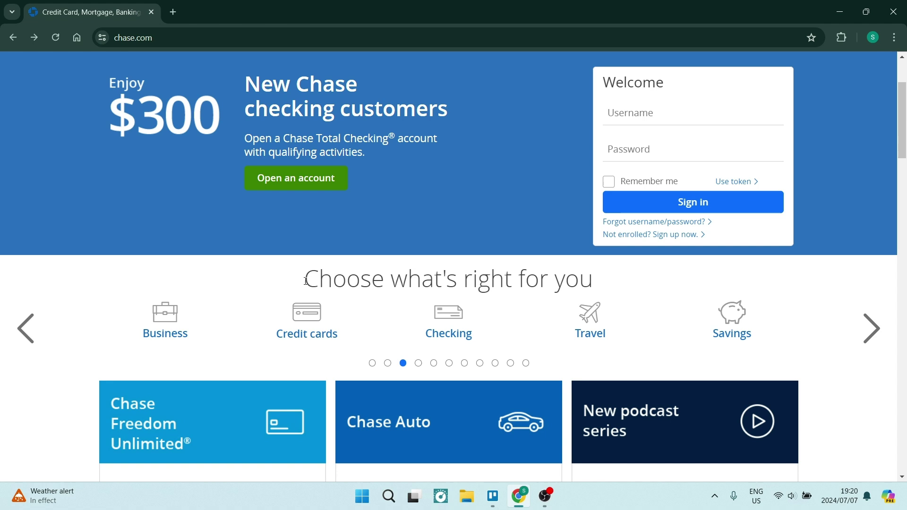
{"action": "scroll", "coordinate": [308, 299], "scroll_direction": "down", "scroll_amount": 1}
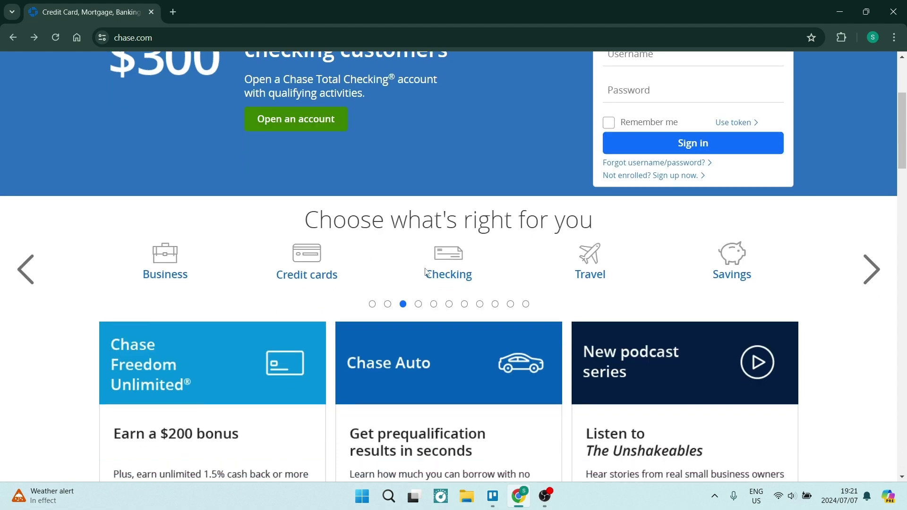
Step: Open the Checking page comparing Total, Secure Banking and Premier Plus accounts
{"action": "left_click", "coordinate": [453, 263]}
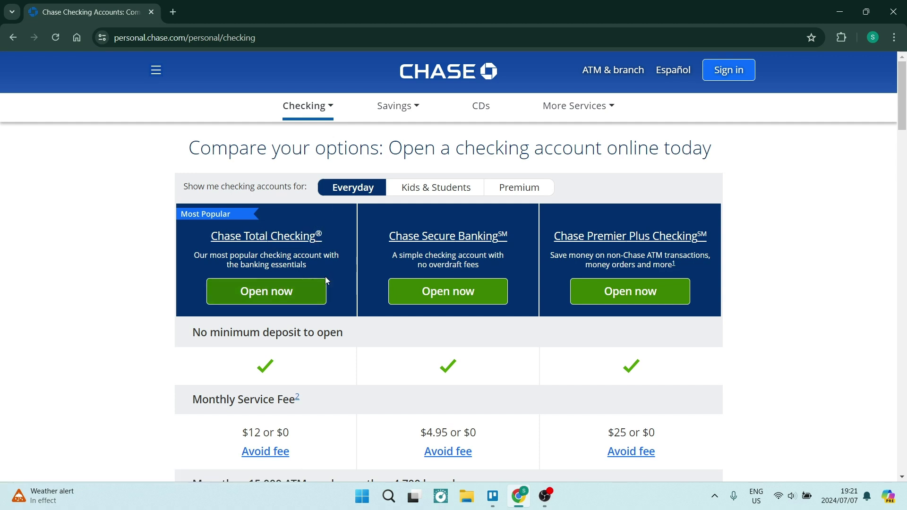
{"action": "scroll", "coordinate": [318, 294], "scroll_direction": "down", "scroll_amount": 2}
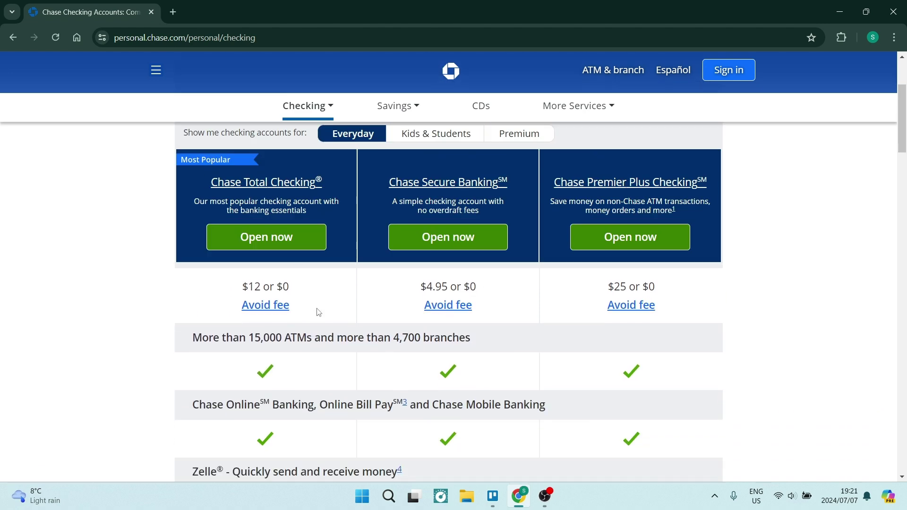
{"action": "scroll", "coordinate": [318, 312], "scroll_direction": "down", "scroll_amount": 1}
{"action": "scroll", "coordinate": [318, 319], "scroll_direction": "down", "scroll_amount": 1}
{"action": "scroll", "coordinate": [316, 326], "scroll_direction": "down", "scroll_amount": 1}
{"action": "scroll", "coordinate": [316, 329], "scroll_direction": "down", "scroll_amount": 1}
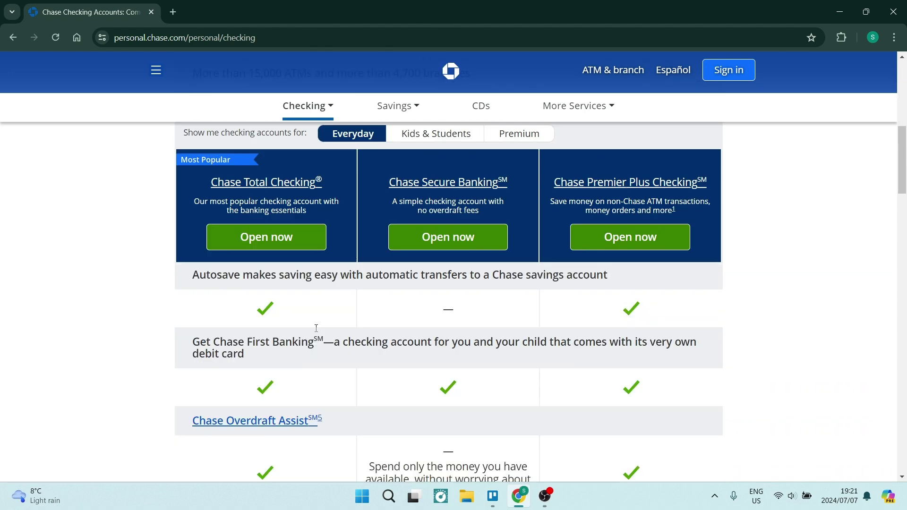
{"action": "scroll", "coordinate": [317, 328], "scroll_direction": "down", "scroll_amount": 2}
{"action": "scroll", "coordinate": [314, 330], "scroll_direction": "down", "scroll_amount": 1}
{"action": "scroll", "coordinate": [316, 332], "scroll_direction": "up", "scroll_amount": 5}
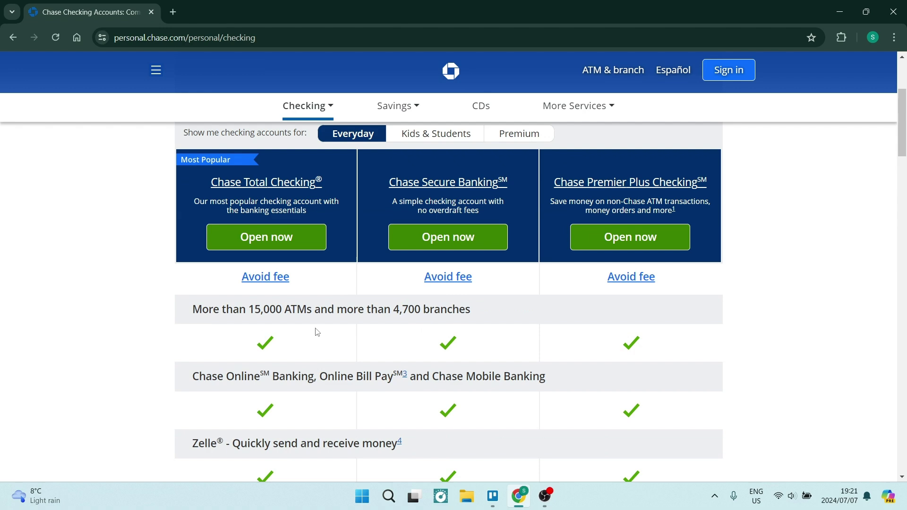
{"action": "scroll", "coordinate": [316, 332], "scroll_direction": "up", "scroll_amount": 3}
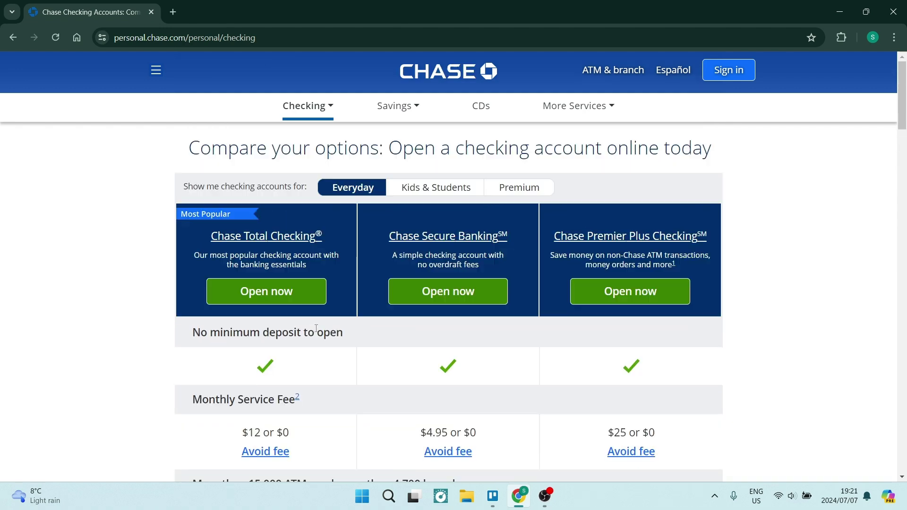
Step: Start the Total Checking application, note the SSN and ID requirements, and answer 'No, I'm not a customer'
{"action": "left_click", "coordinate": [270, 297]}
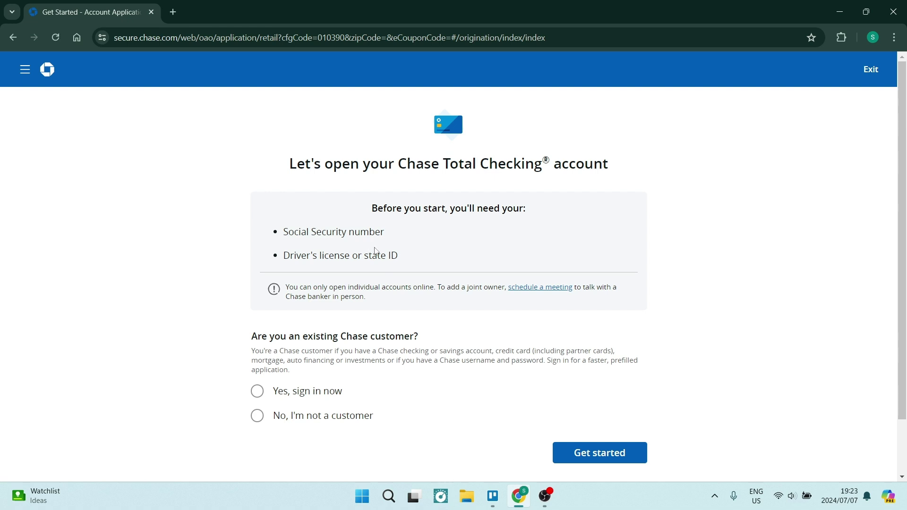
{"action": "left_click_drag", "start_coordinate": [385, 232], "coordinate": [284, 233]}
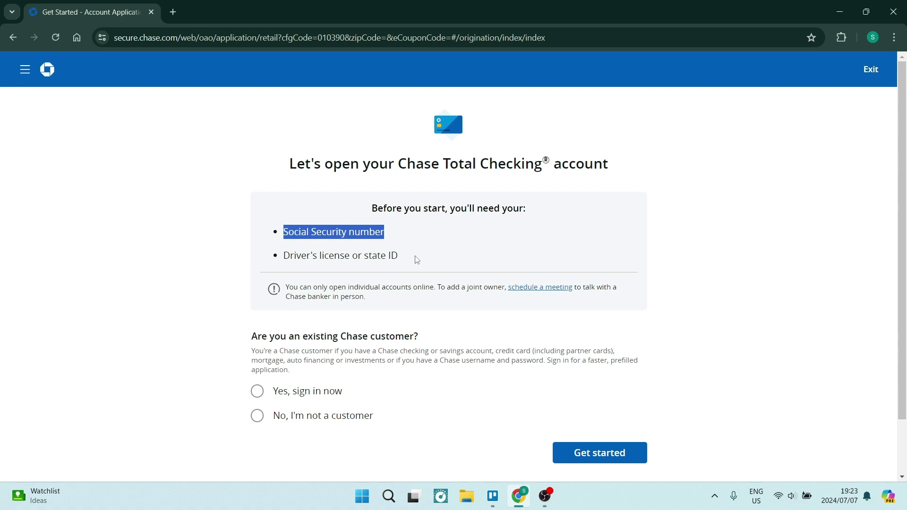
{"action": "left_click_drag", "start_coordinate": [417, 260], "coordinate": [284, 264]}
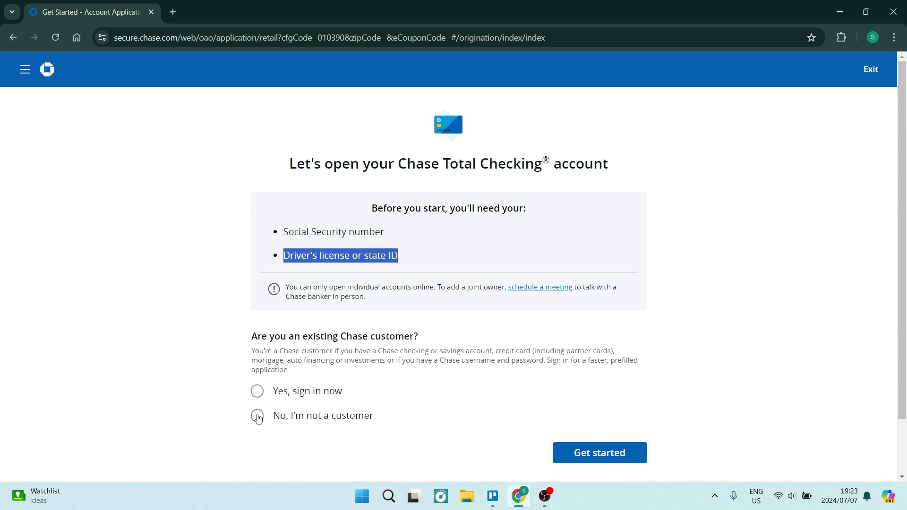
{"action": "left_click", "coordinate": [258, 418]}
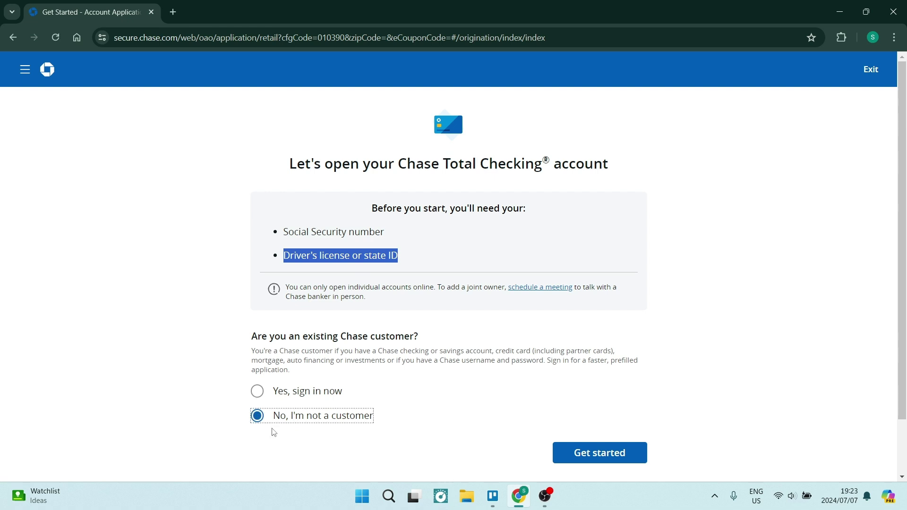
Step: Begin the application, submit the legal name, and confirm the date of birth
{"action": "left_click", "coordinate": [568, 458]}
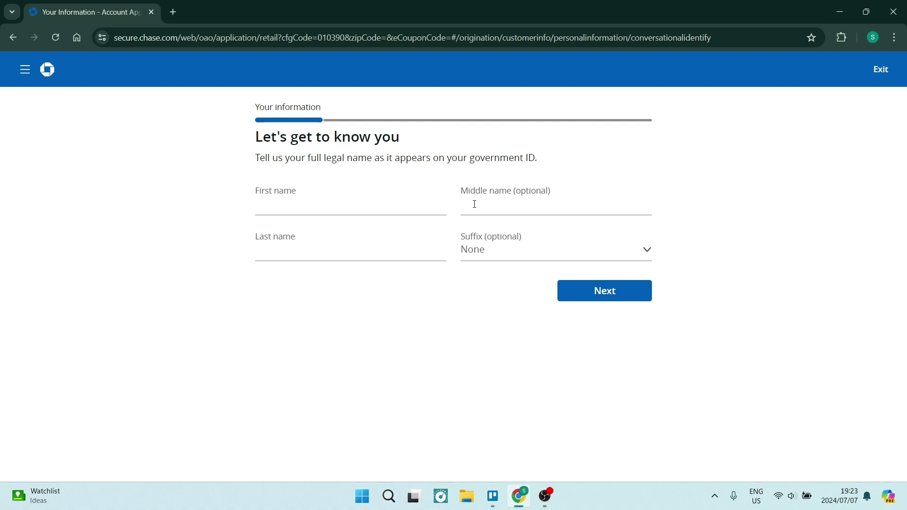
{"action": "left_click", "coordinate": [510, 250]}
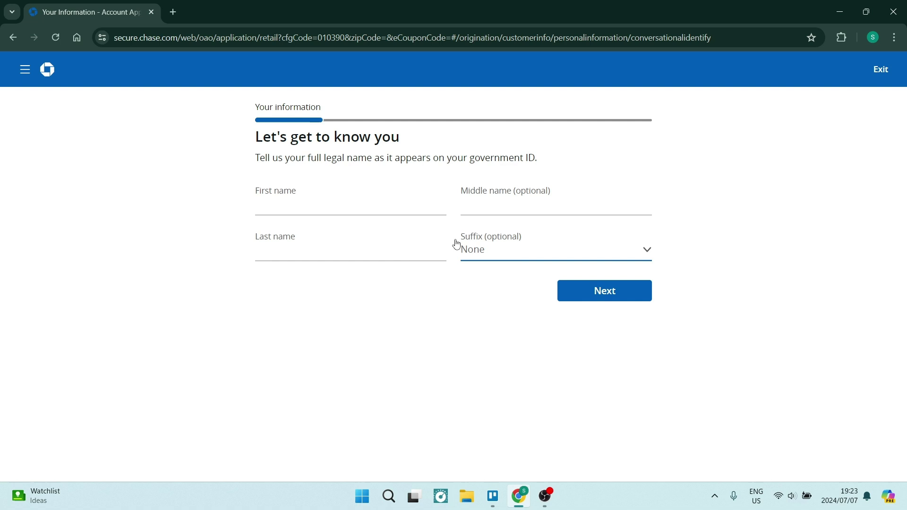
{"action": "type", "text": "Sam"}
{"action": "left_click", "coordinate": [561, 301]}
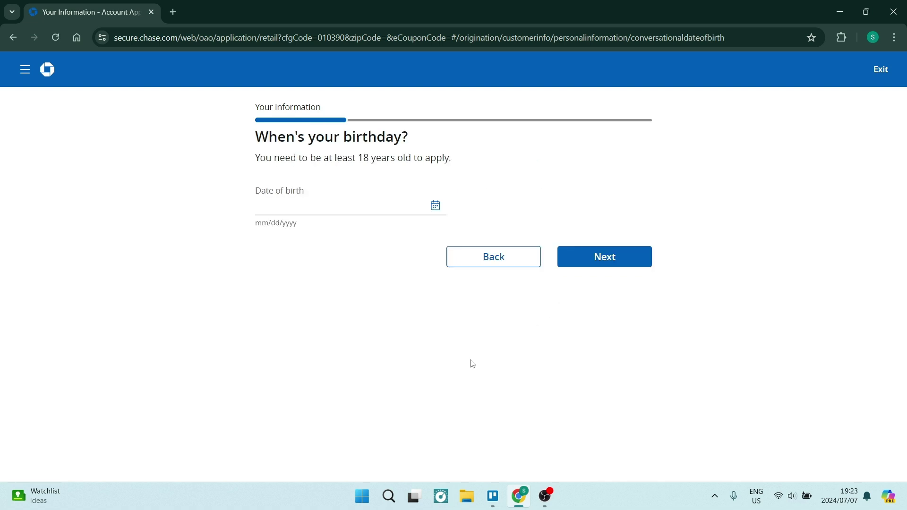
{"action": "left_click", "coordinate": [435, 206]}
{"action": "type", "text": "07/14/1990"}
{"action": "key", "text": "Return"}
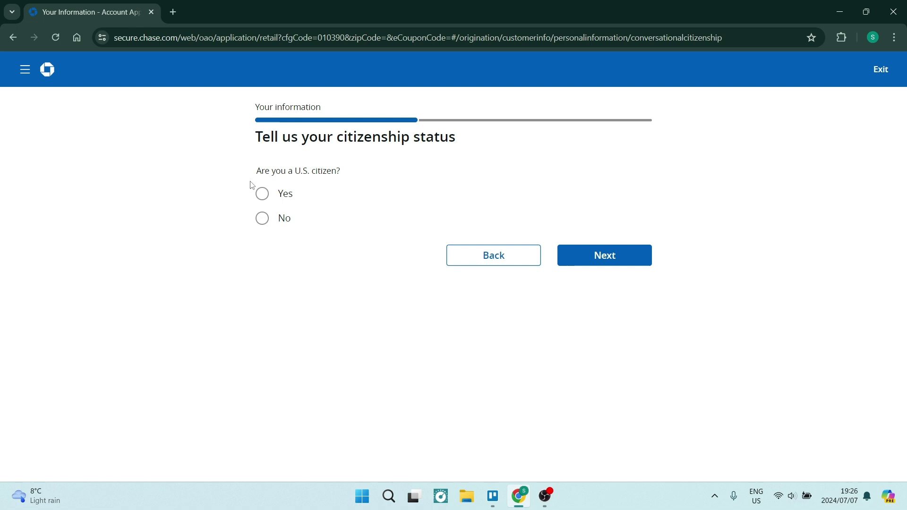
Step: Answer No to being a U.S. citizen and open the country of citizenship list
{"action": "left_click", "coordinate": [262, 194]}
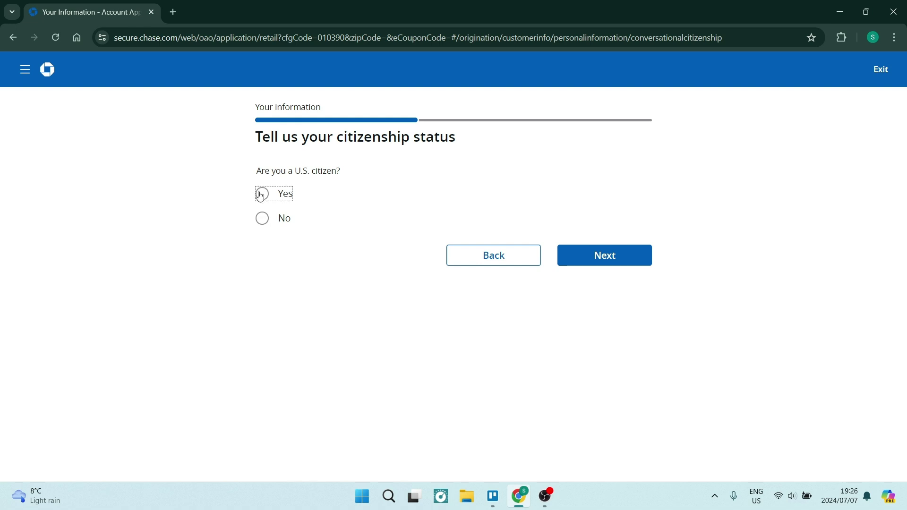
{"action": "left_click", "coordinate": [261, 219]}
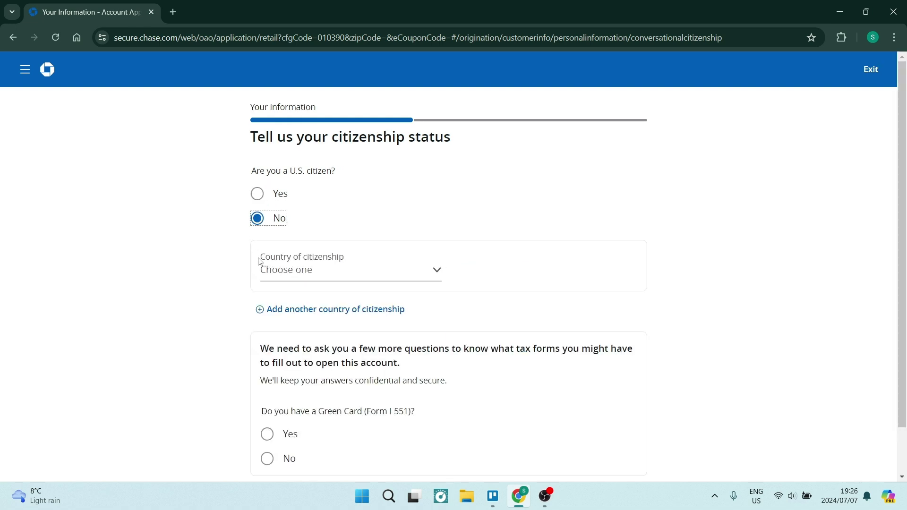
{"action": "left_click", "coordinate": [338, 275]}
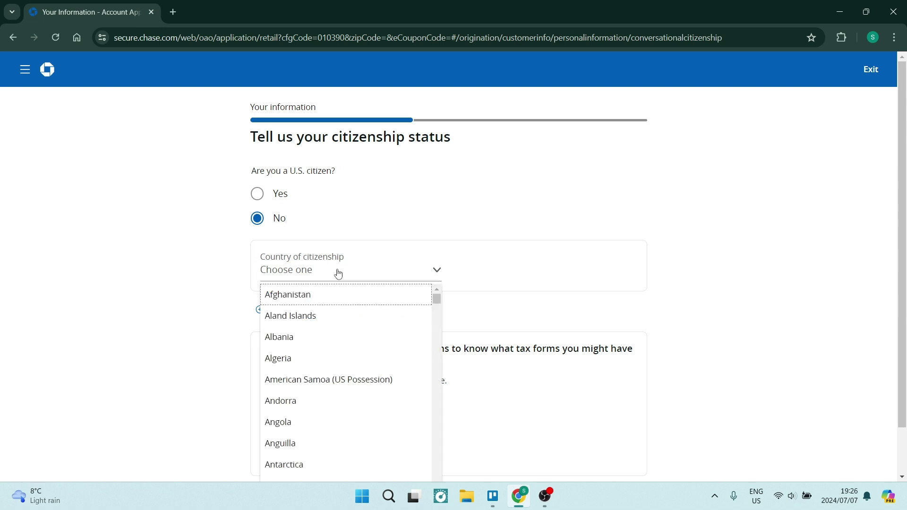